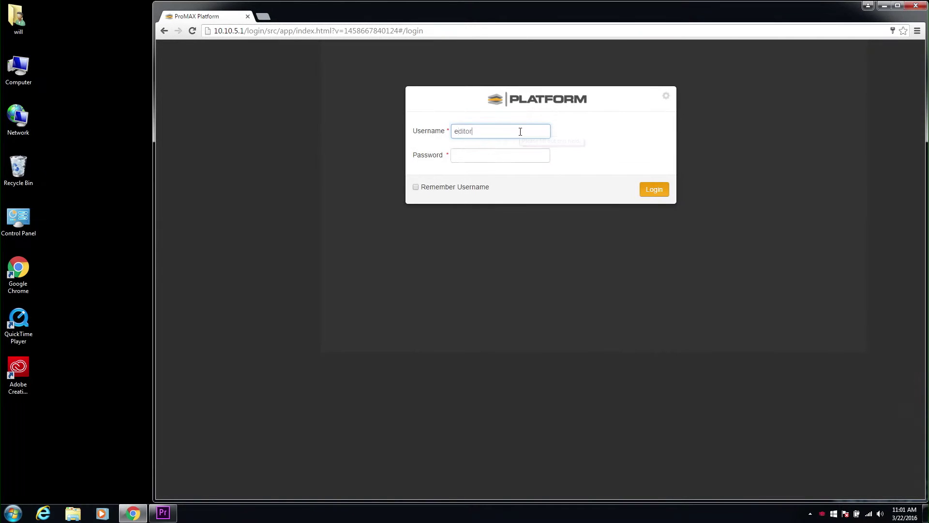
# - Log in to ProMAX Platform with the account username and password
pyautogui.press('Tab')
pyautogui.write('editor')
pyautogui.press('Return')
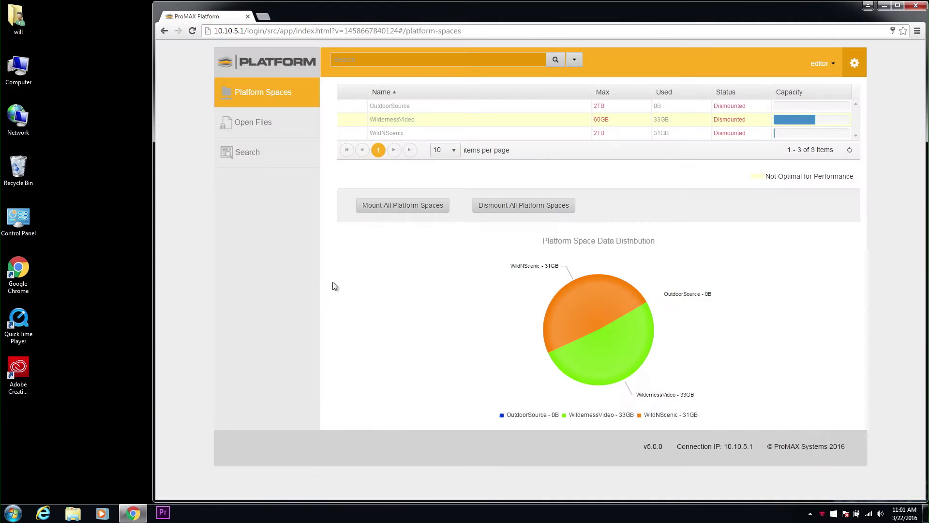
# - Mount the WildNScenic space and search for files named A00
pyautogui.click(494, 133)
pyautogui.rightClick(493, 133)
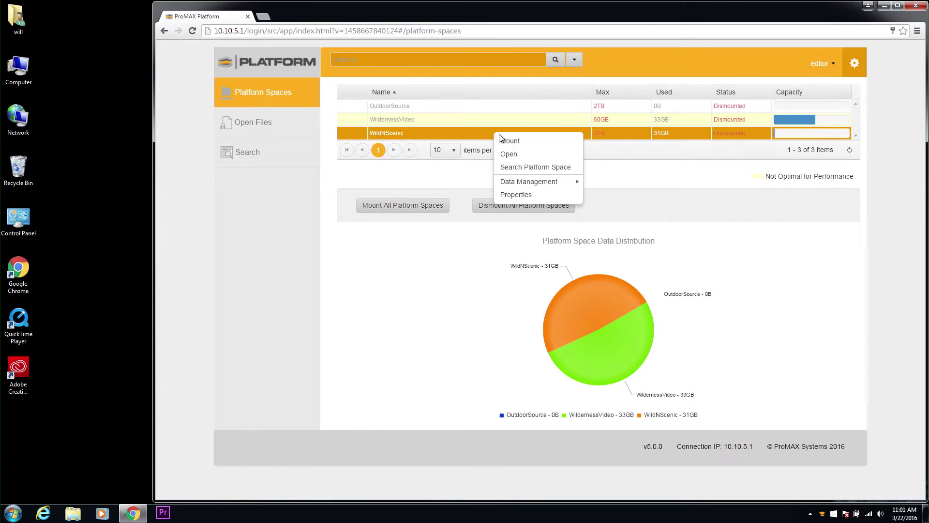
pyautogui.click(504, 140)
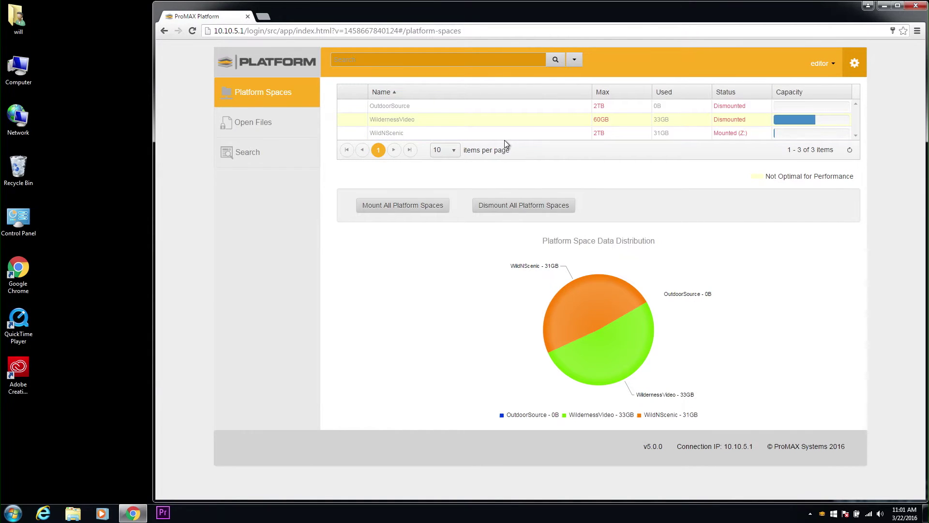
pyautogui.click(260, 155)
pyautogui.write('A00')
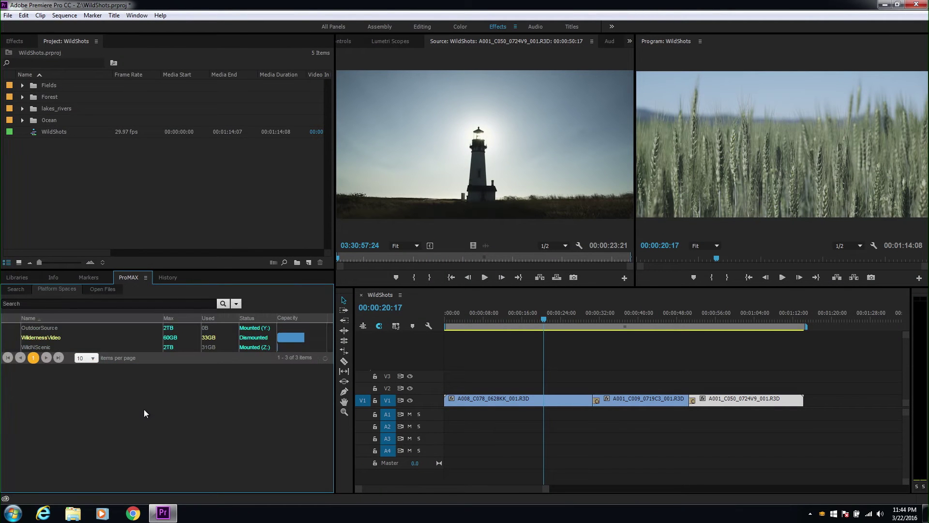
# - Browse the WildernessVideo drive, then search A00 and select clip A001_C001_0721M3_001.R3D
pyautogui.click(253, 338)
pyautogui.doubleClick(37, 339)
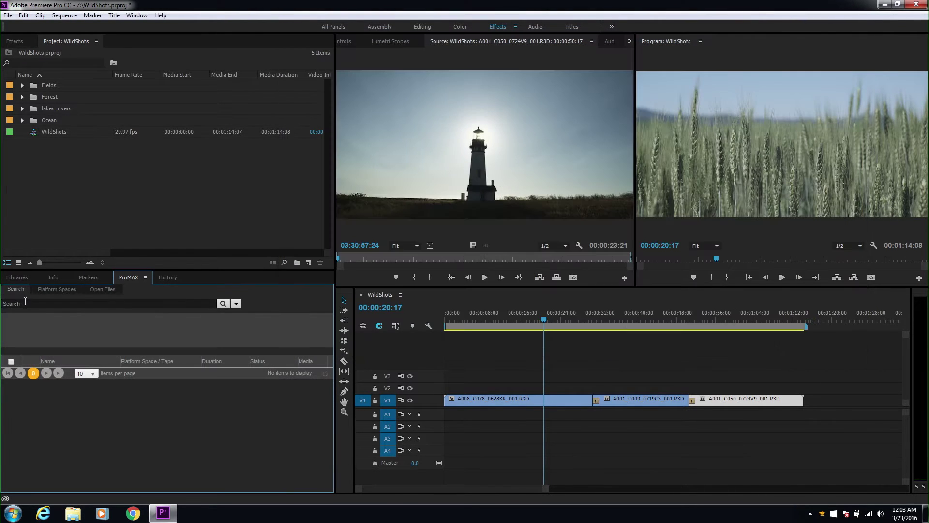
pyautogui.click(27, 304)
pyautogui.write('A00')
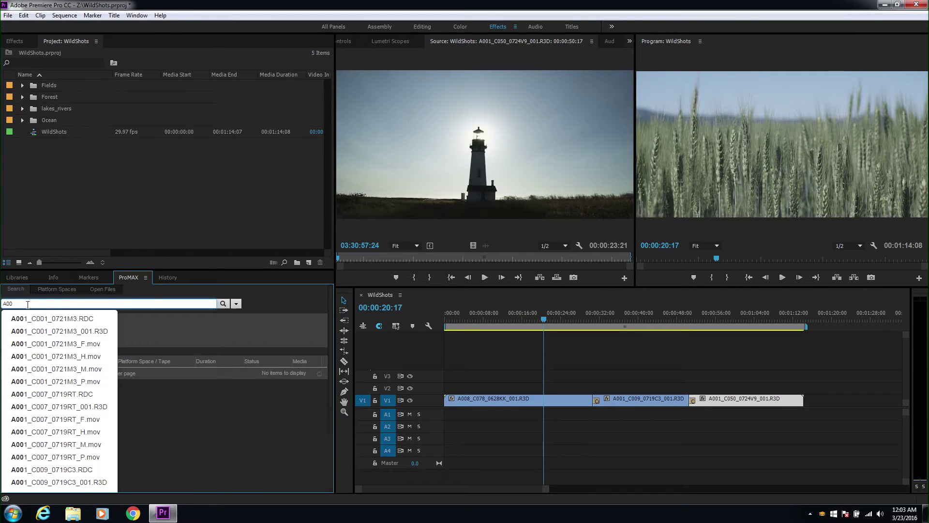
pyautogui.click(56, 333)
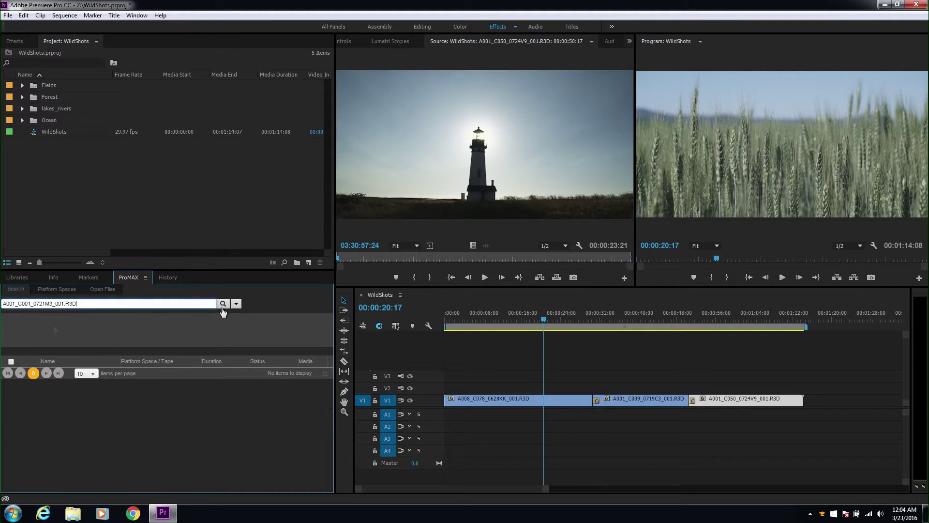
pyautogui.click(223, 303)
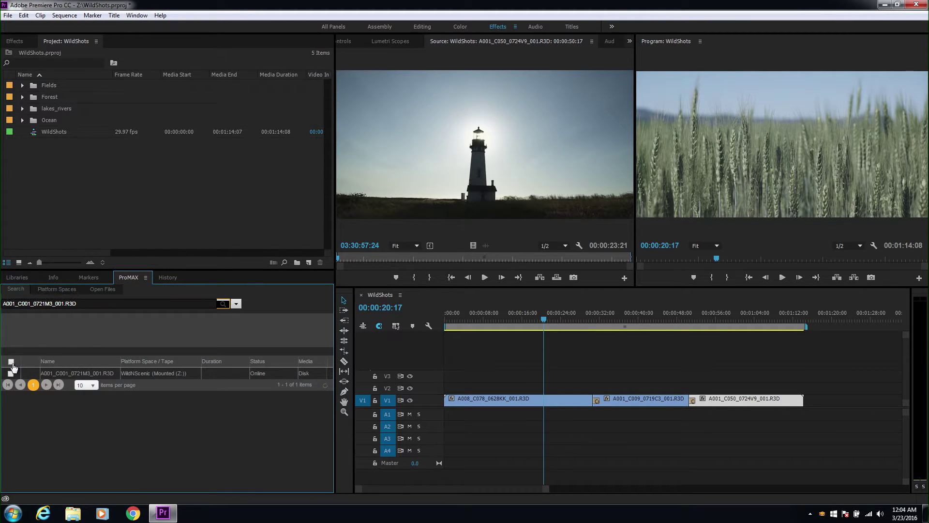
pyautogui.click(11, 373)
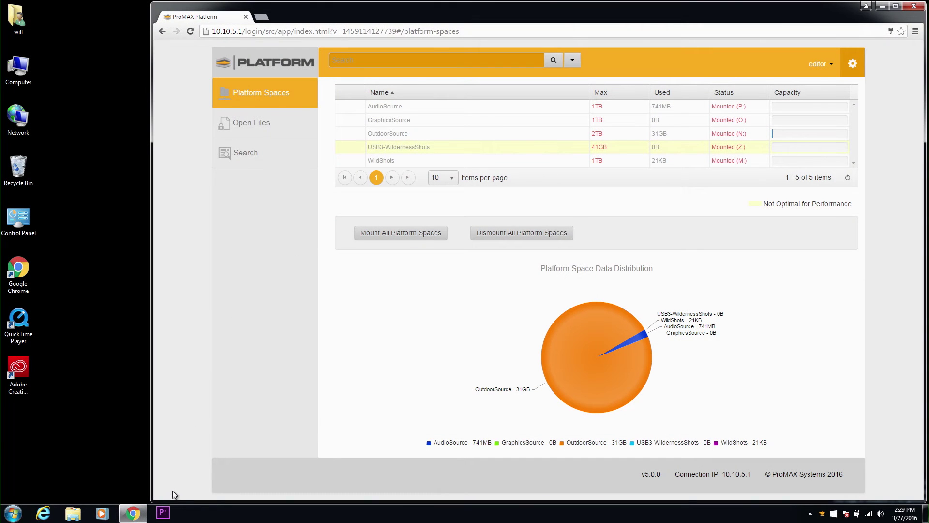
# - Launch Premiere Pro from the taskbar to reach its Start screen
pyautogui.click(163, 512)
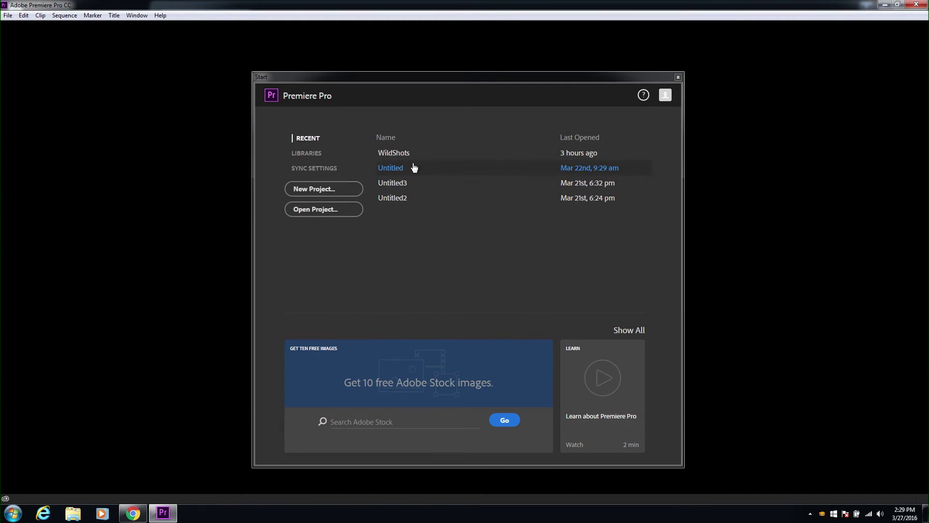
# - Open the WildShots recent project from the Start screen
pyautogui.click(402, 153)
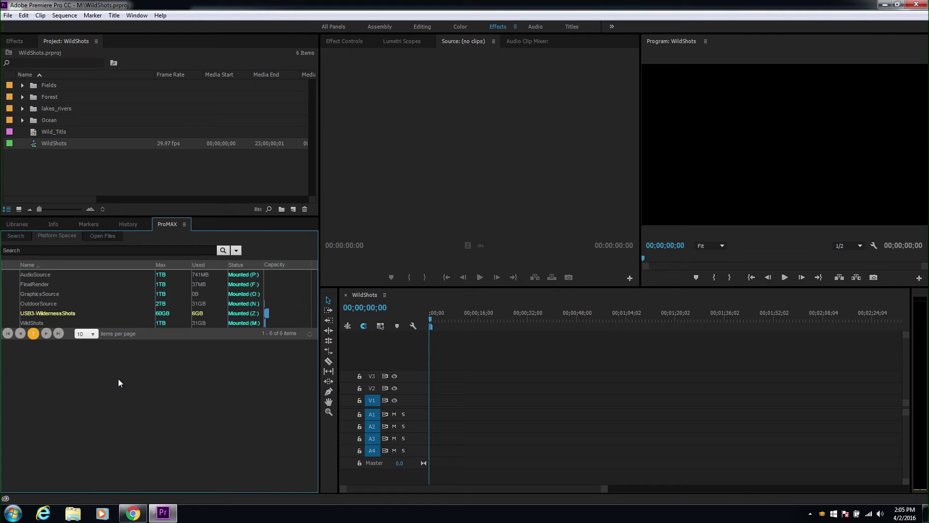
# - Search USB3-WildernessShots for A001_ and preview A001_C001_0721M3_001.R3D in the Source monitor
pyautogui.rightClick(134, 315)
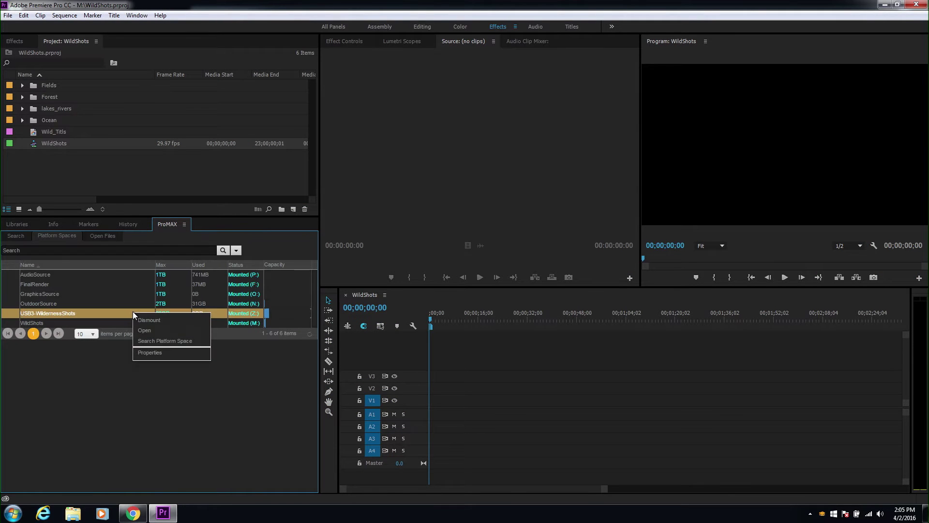
pyautogui.click(145, 343)
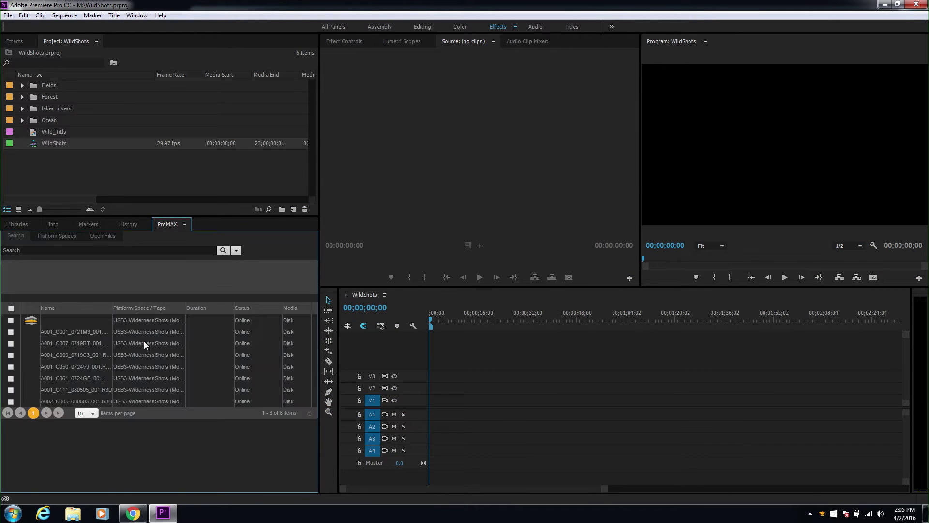
pyautogui.click(41, 250)
pyautogui.write('A001_')
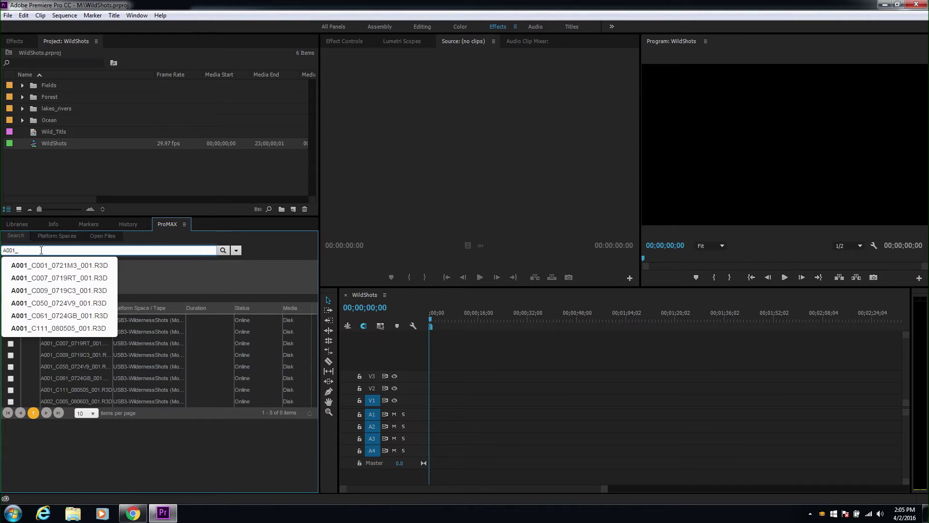
pyautogui.press('Return')
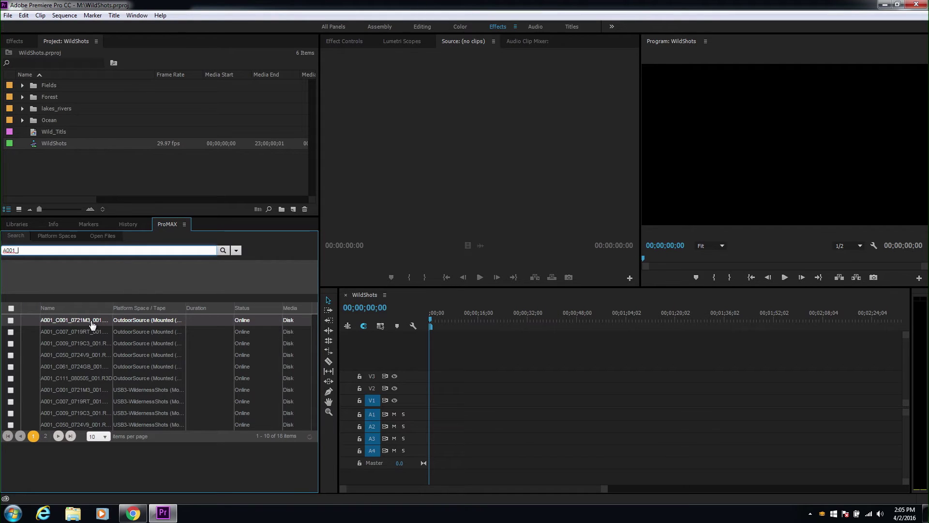
pyautogui.doubleClick(92, 324)
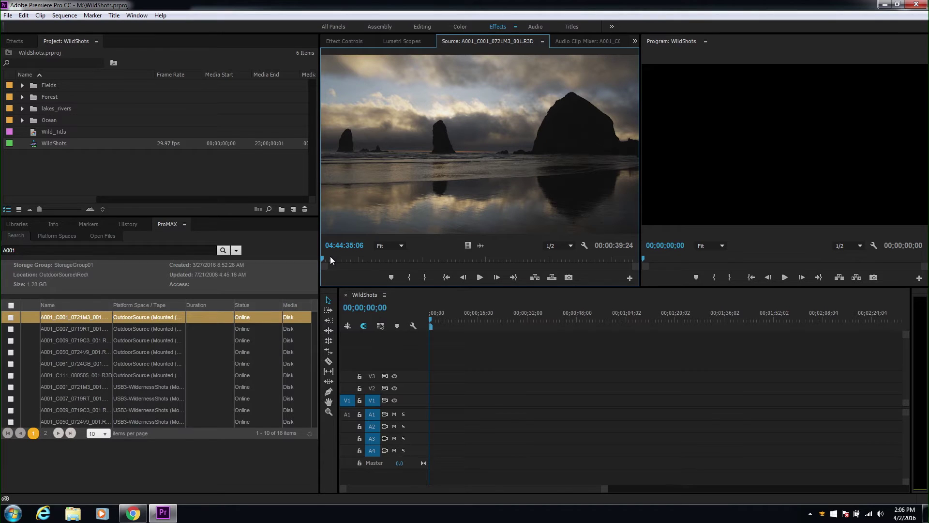
pyautogui.moveTo(333, 260); pyautogui.dragTo(436, 260)
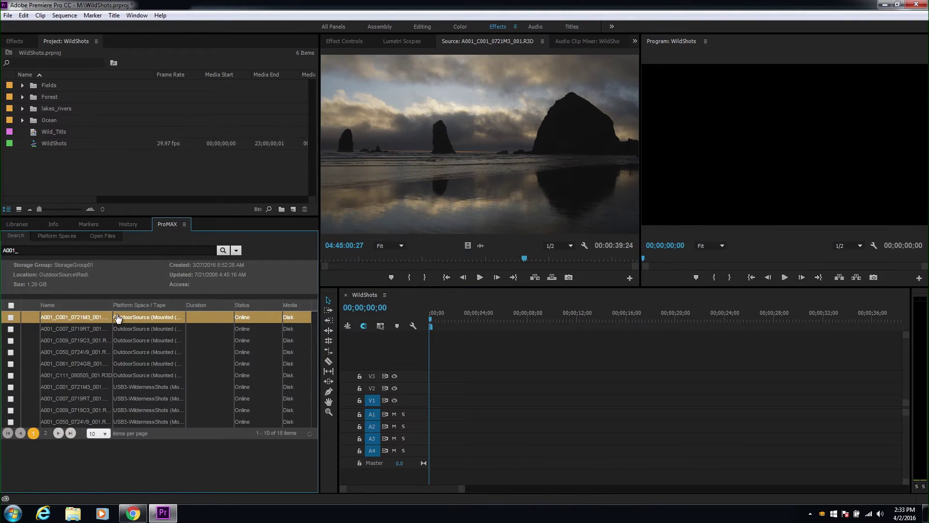
# - Import A001_C001_0721M3_001.R3D into the project and place it at the start of V1
pyautogui.rightClick(129, 317)
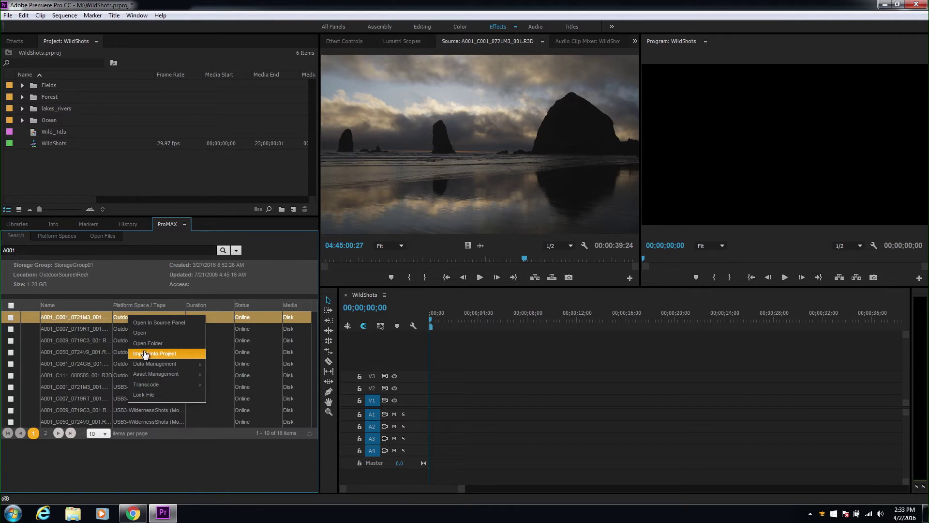
pyautogui.click(145, 354)
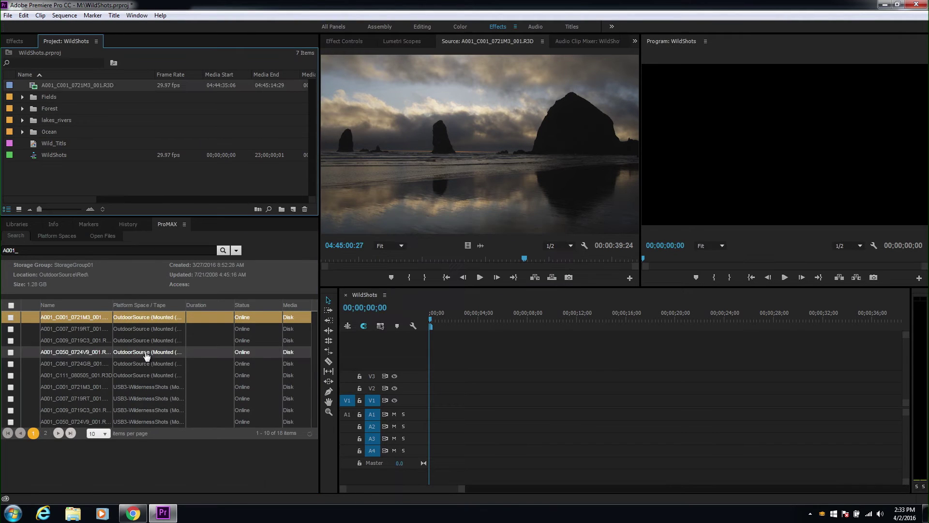
pyautogui.moveTo(88, 321); pyautogui.dragTo(442, 399)
pyautogui.moveTo(476, 315); pyautogui.dragTo(458, 315)
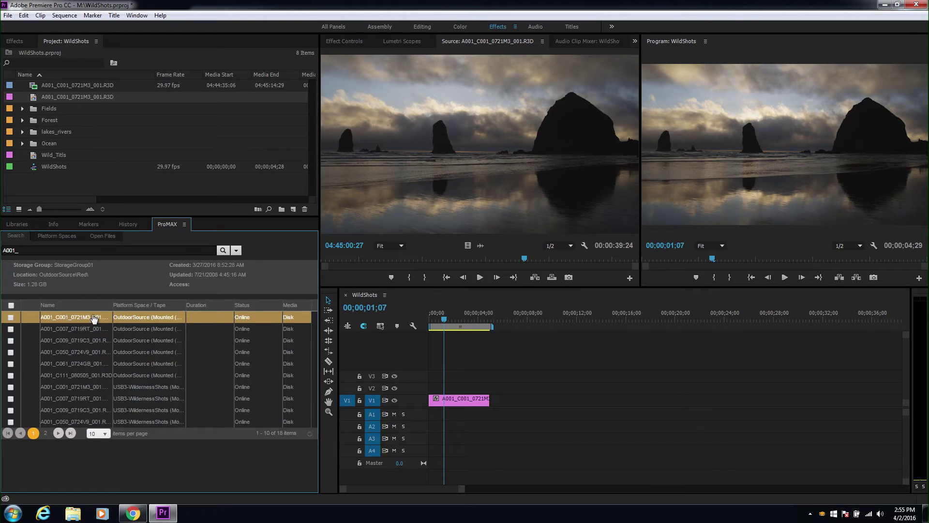
pyautogui.rightClick(92, 318)
# - Copy A001_C001_0721M3_001.R3D to the WildShots\SourceClips folder via Asset Management
pyautogui.moveTo(121, 375)
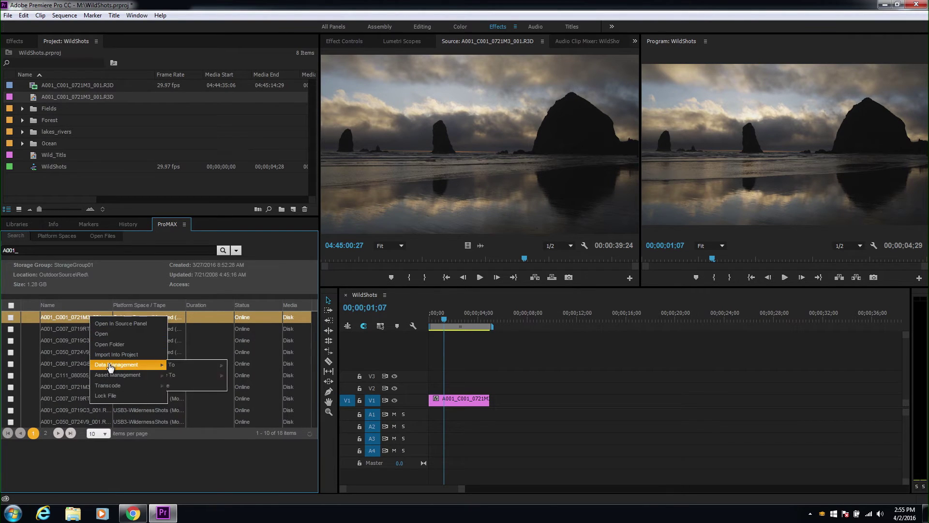
pyautogui.moveTo(183, 366)
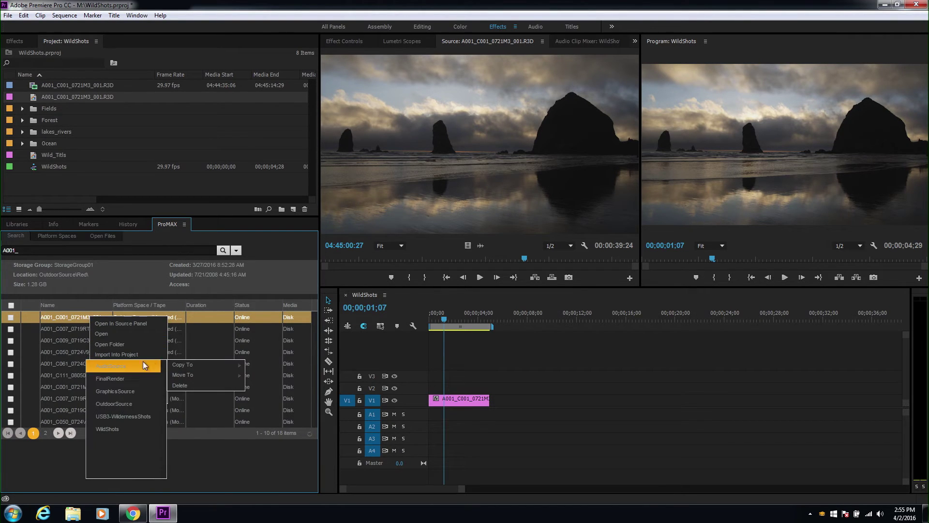
pyautogui.click(116, 430)
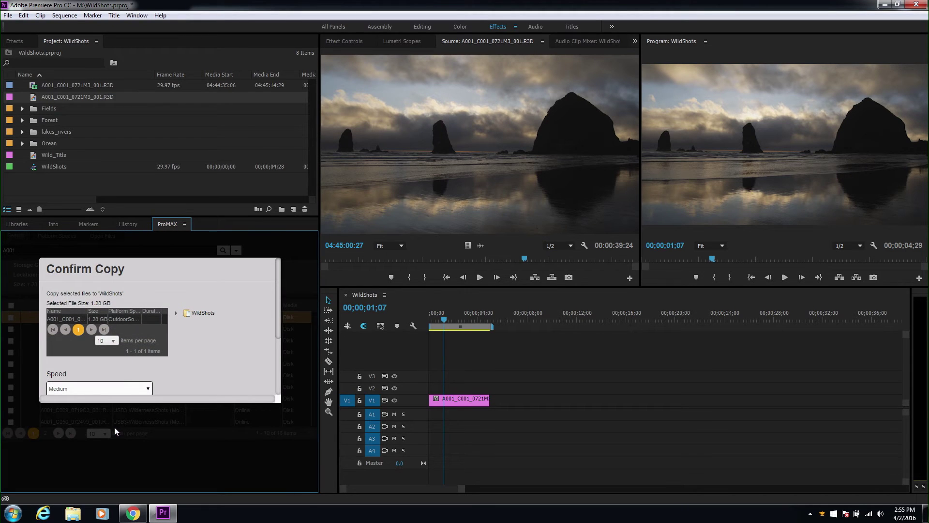
pyautogui.click(175, 315)
pyautogui.click(203, 345)
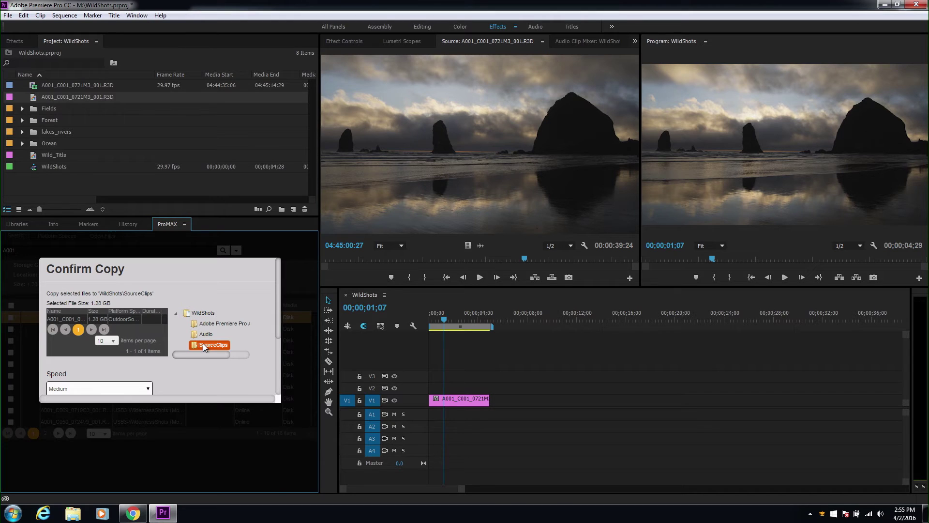
pyautogui.press('Return')
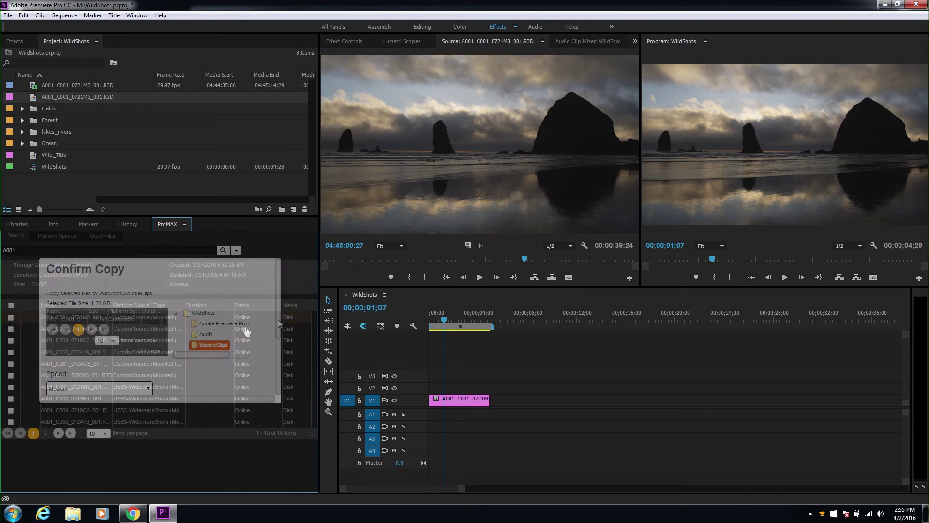
# - Open the WildShots space's SourceClips folder to verify the copied clip
pyautogui.click(57, 236)
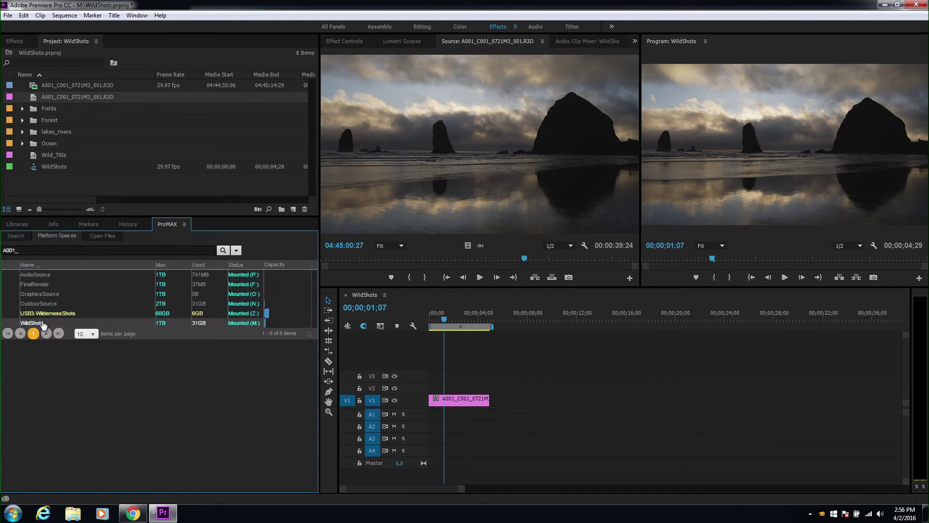
pyautogui.doubleClick(41, 323)
pyautogui.doubleClick(458, 174)
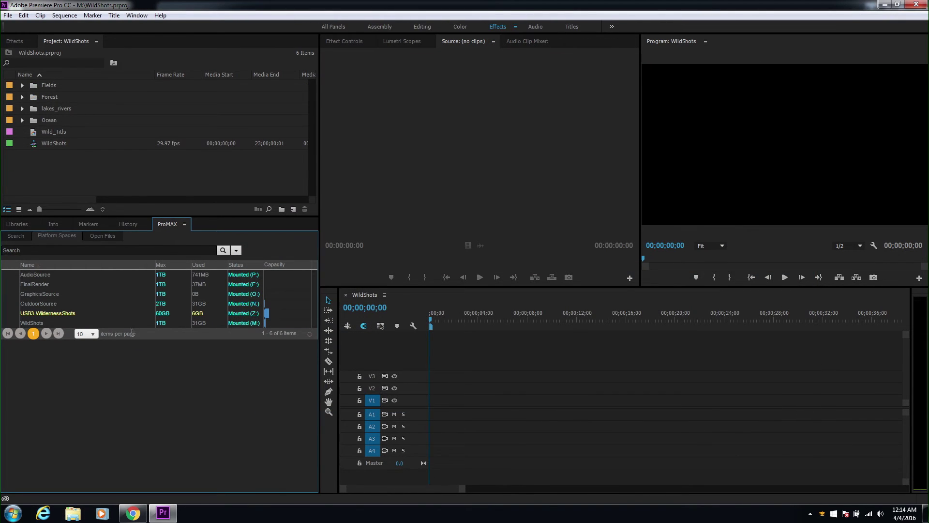
# - Search the WildShots space and import the A002_C053_080604_001.R3D clip
pyautogui.rightClick(129, 324)
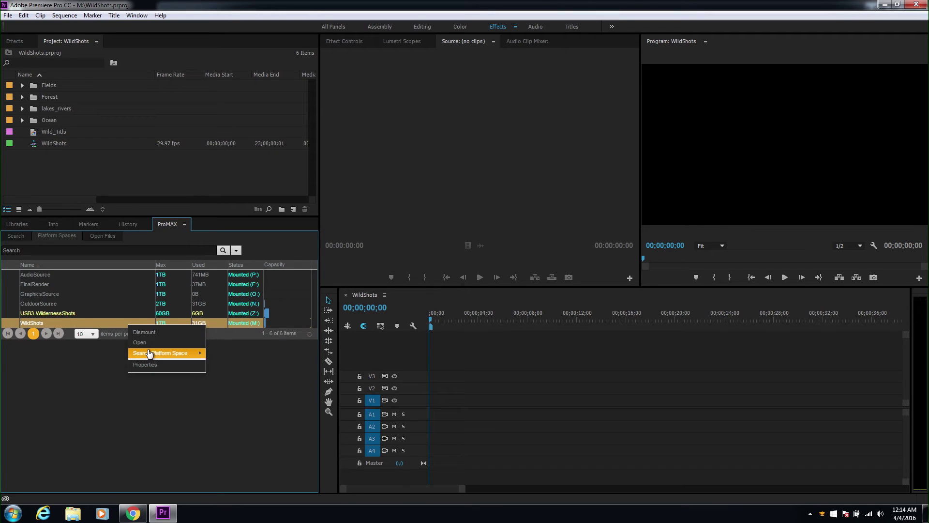
pyautogui.moveTo(149, 353)
pyautogui.click(220, 352)
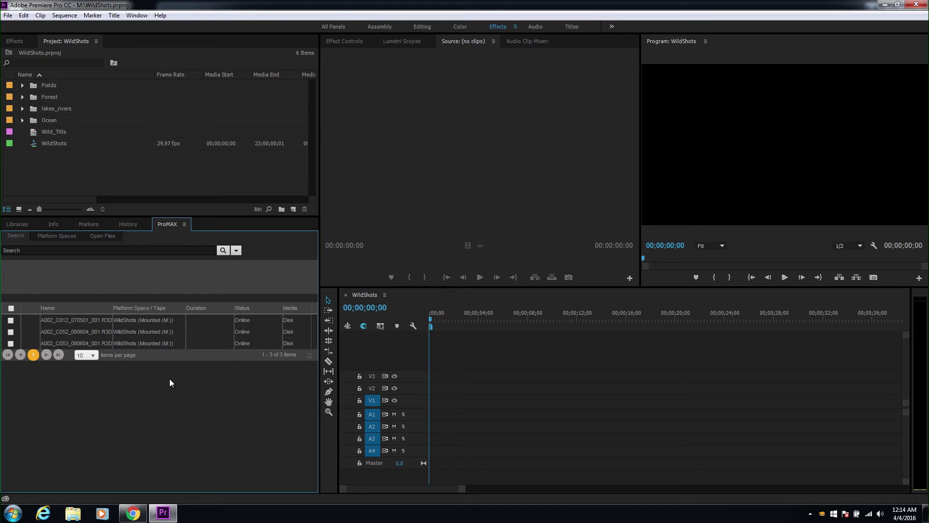
pyautogui.doubleClick(161, 343)
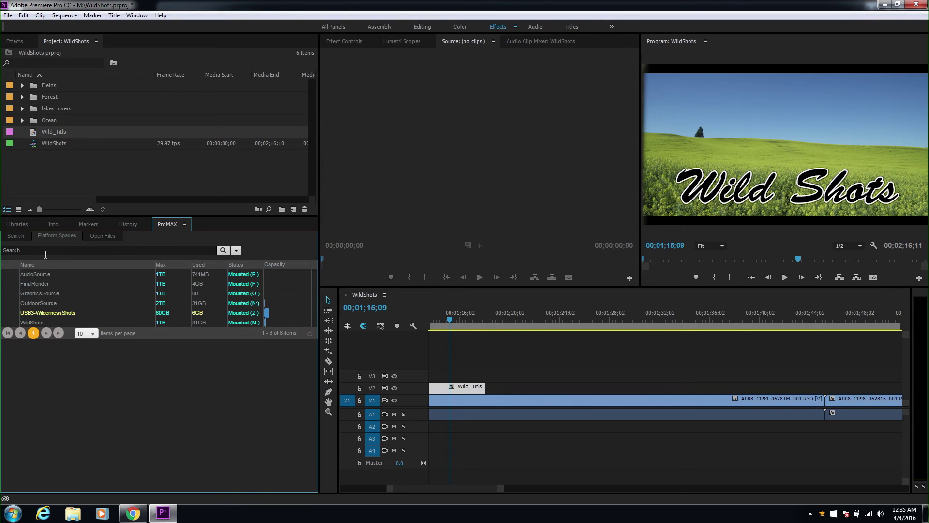
# - Search for WildShots.mxf and start a transcode of it to FinalRender
pyautogui.click(45, 253)
pyautogui.write('WildShots.mxf')
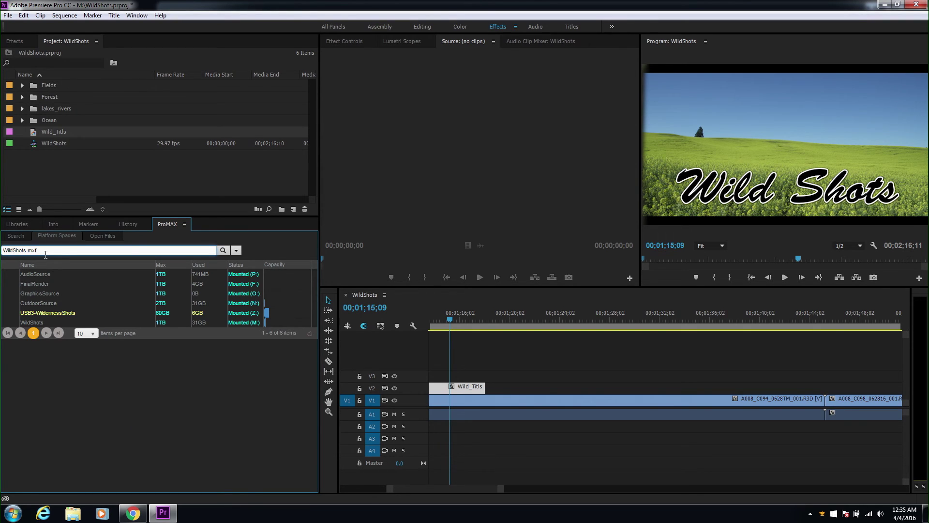
pyautogui.press('Return')
pyautogui.rightClick(102, 319)
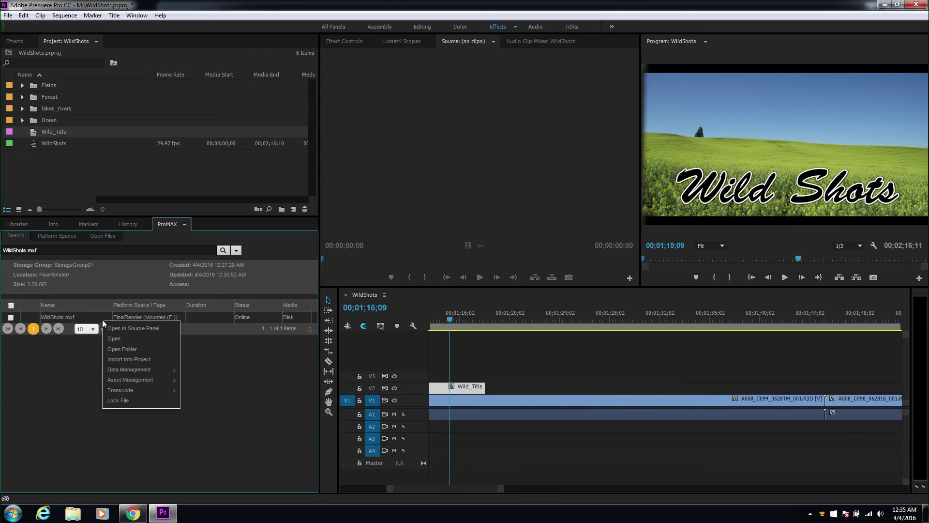
pyautogui.moveTo(128, 392)
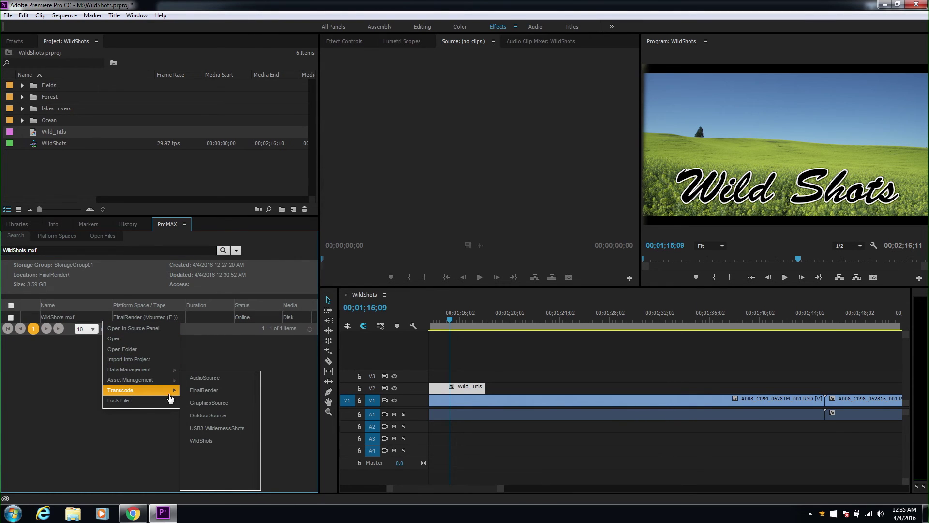
pyautogui.click(202, 390)
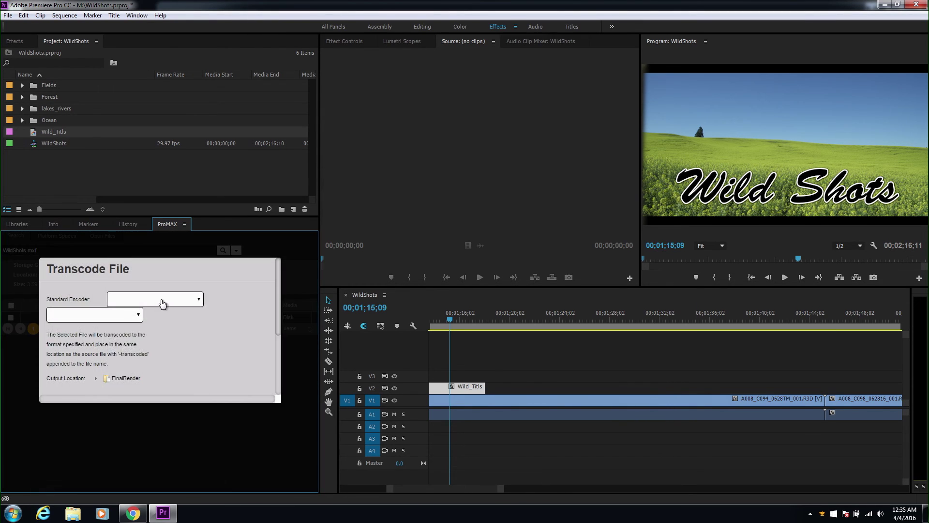
# - Choose the H.264 MP4 10 Mbps encoder with the HD 1080x1920 29.97 preset
pyautogui.click(160, 299)
pyautogui.click(154, 386)
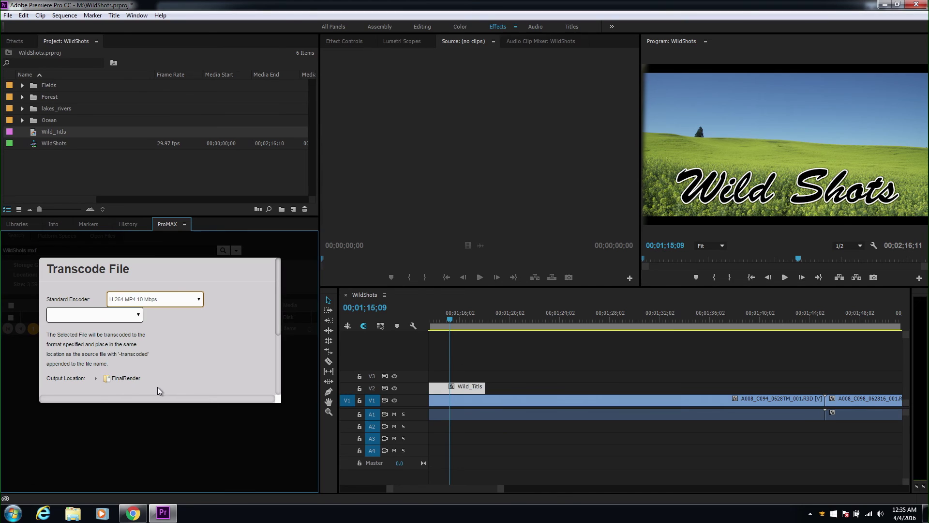
pyautogui.click(138, 316)
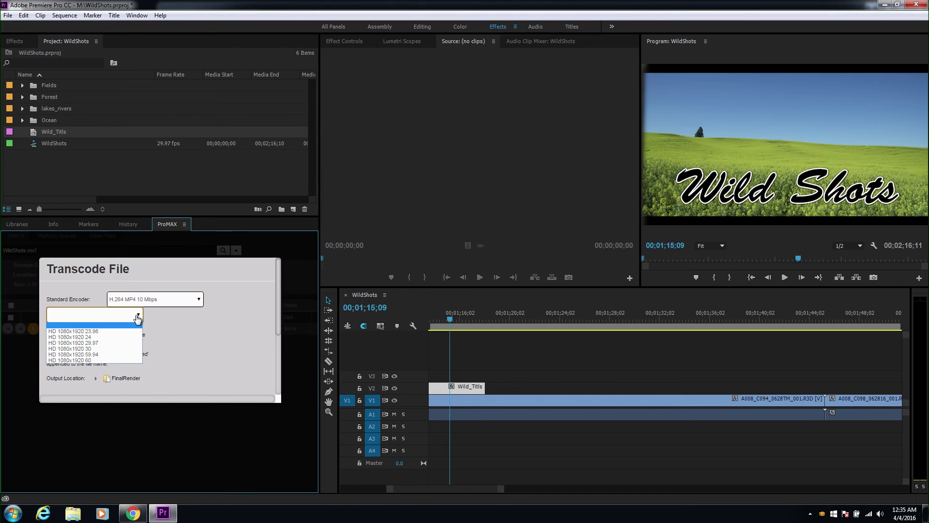
pyautogui.click(130, 342)
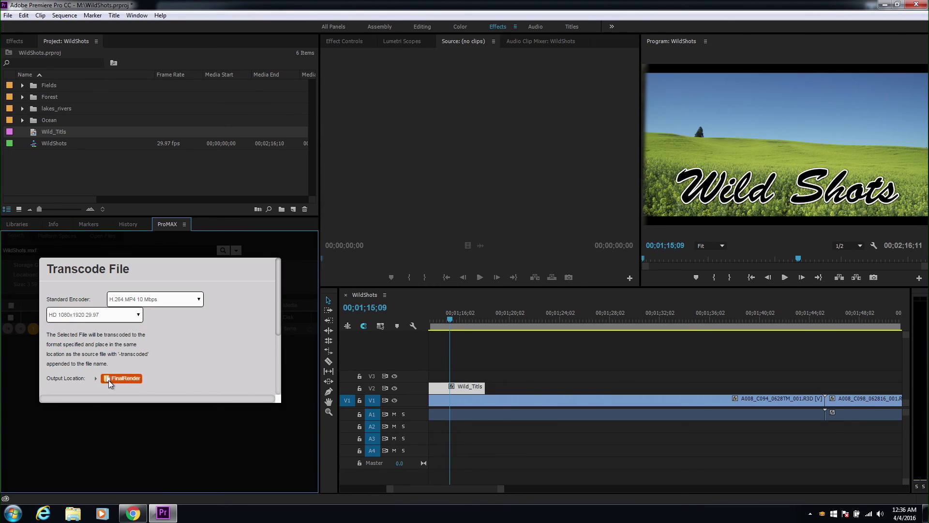